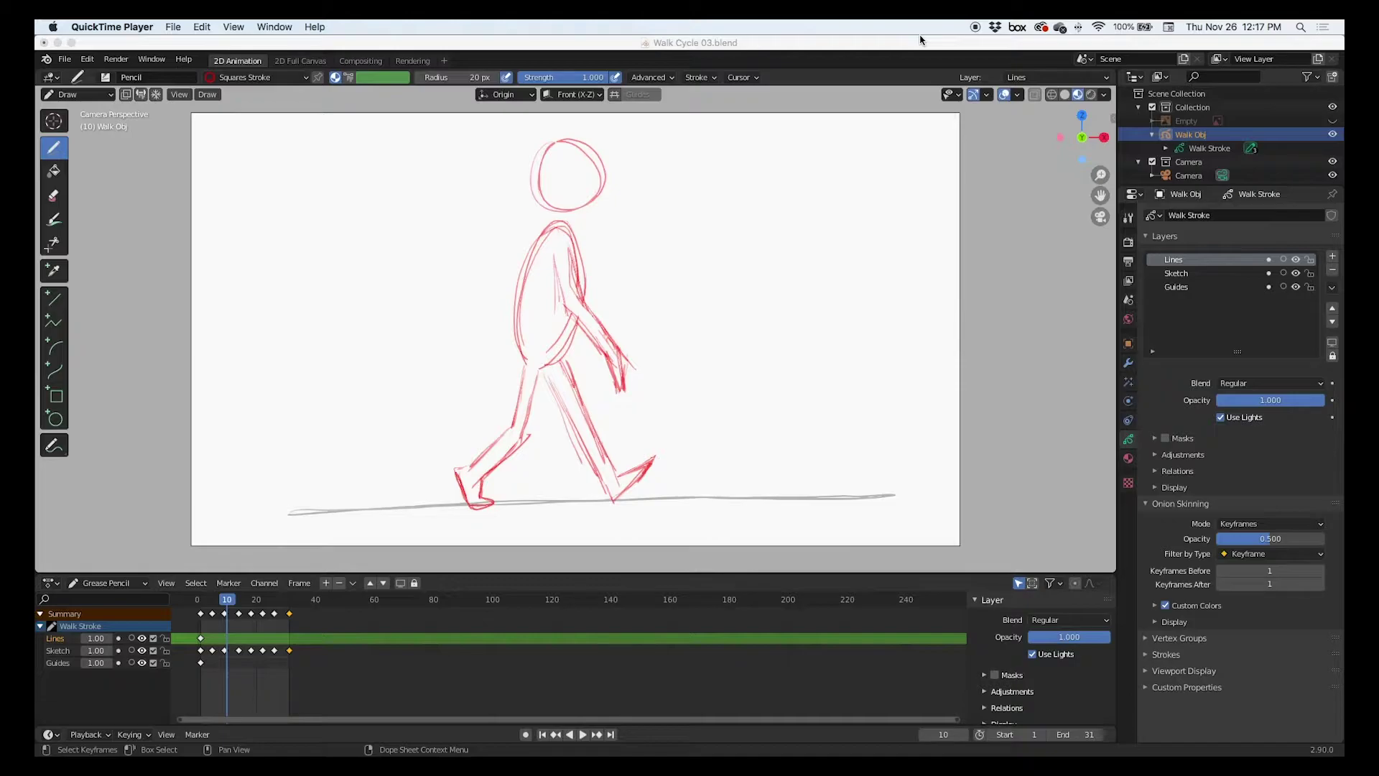
# - Switch from QuickTime Player to the Blender window with Walk Cycle 03.blend
pyautogui.click(918, 42)
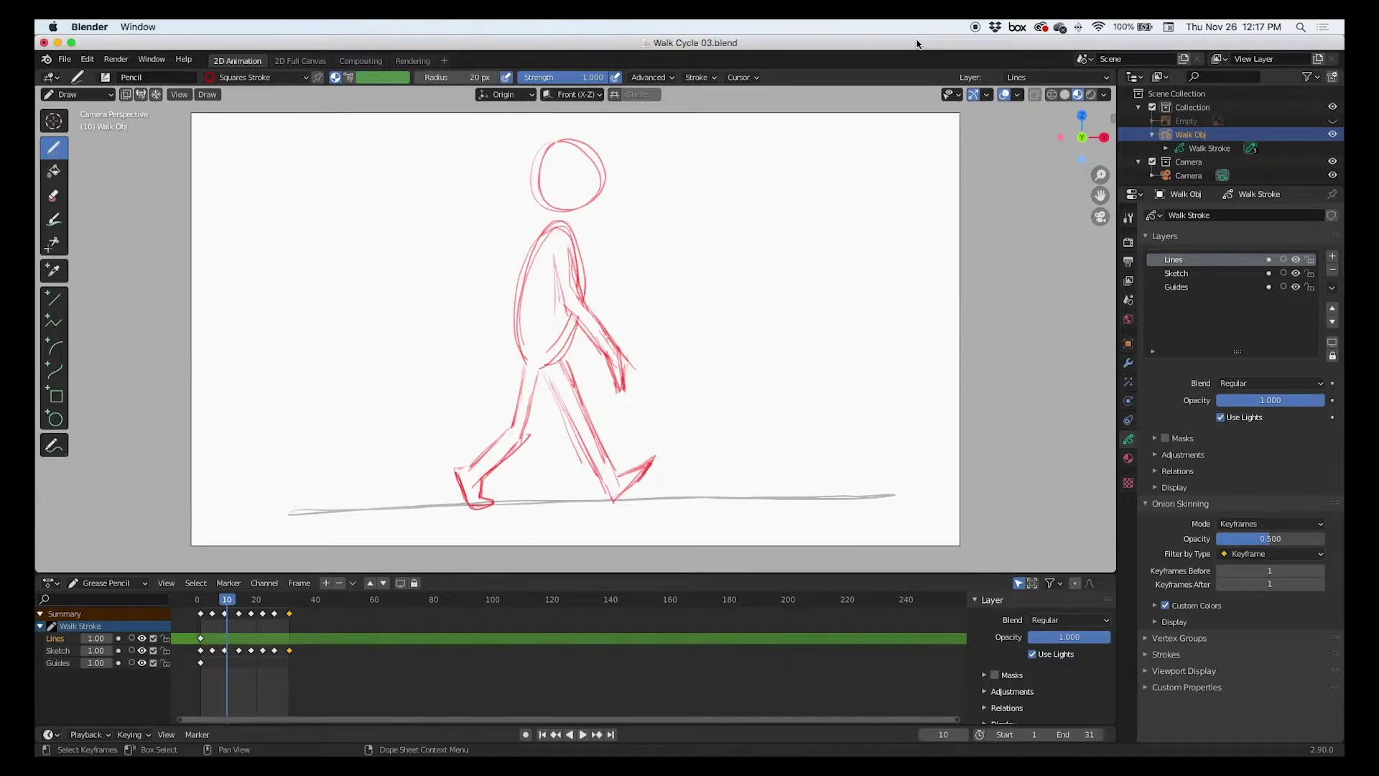
# - Show the Output Properties and set the frame range's Frame Start to 1
pyautogui.click(1128, 264)
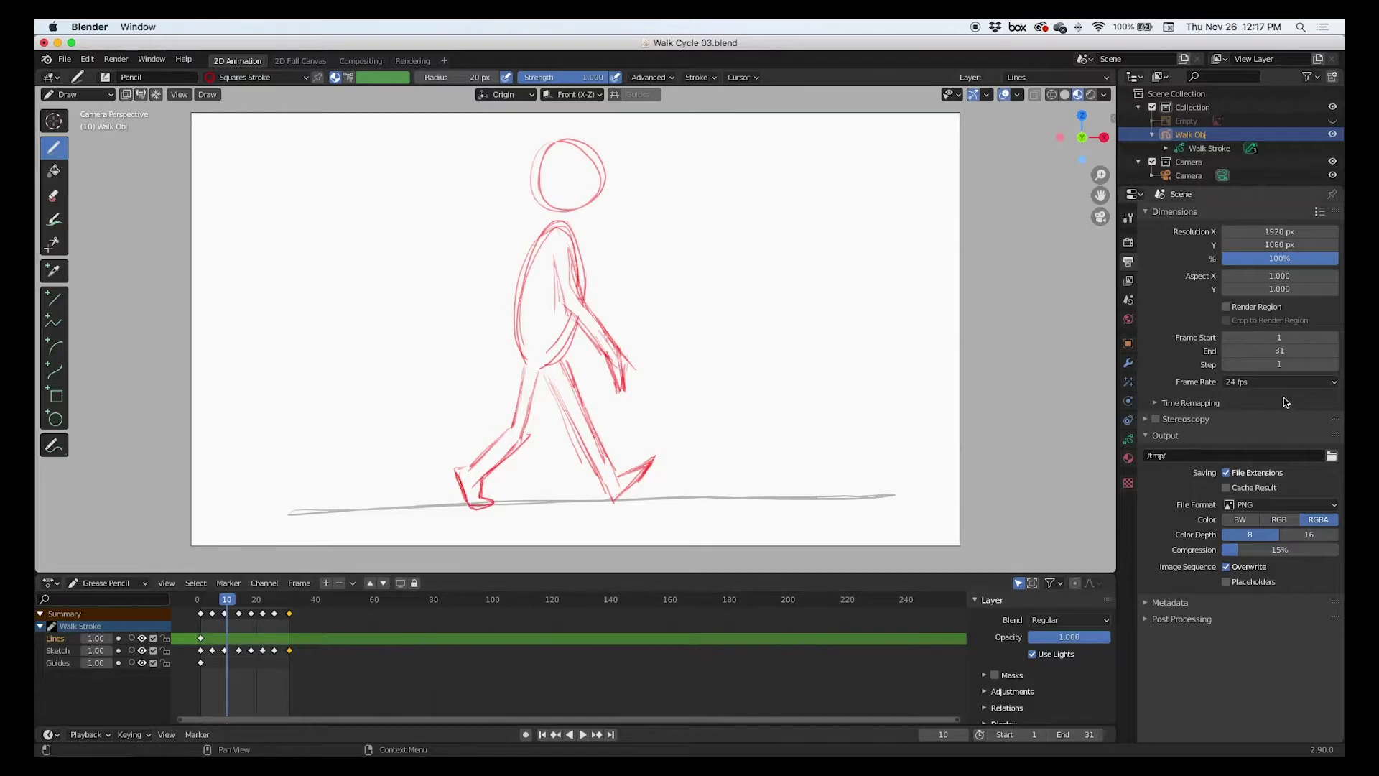
pyautogui.click(1279, 335)
pyautogui.write('1')
pyautogui.press('Return')
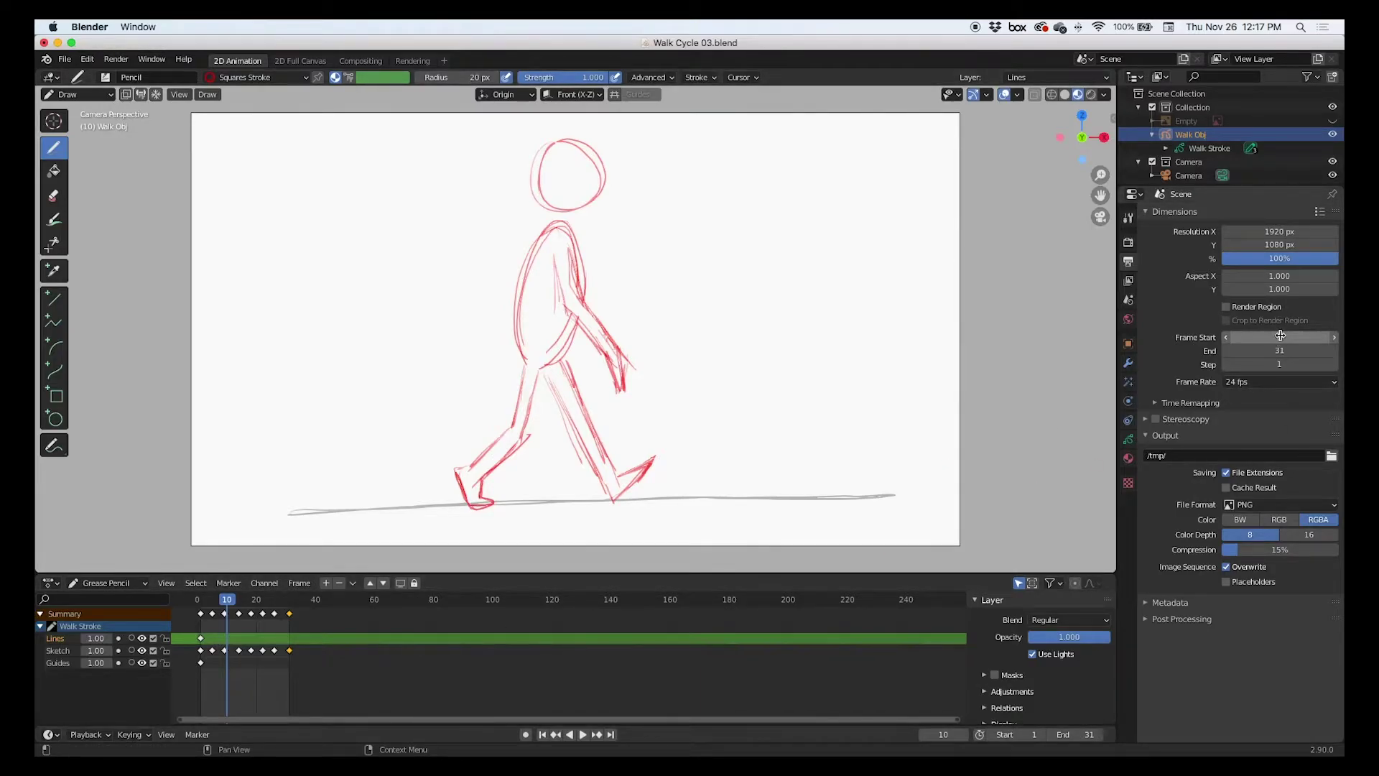
# - Point the render output path to a file named 'Walk Cycle' in the Desktop folder
pyautogui.click(1331, 457)
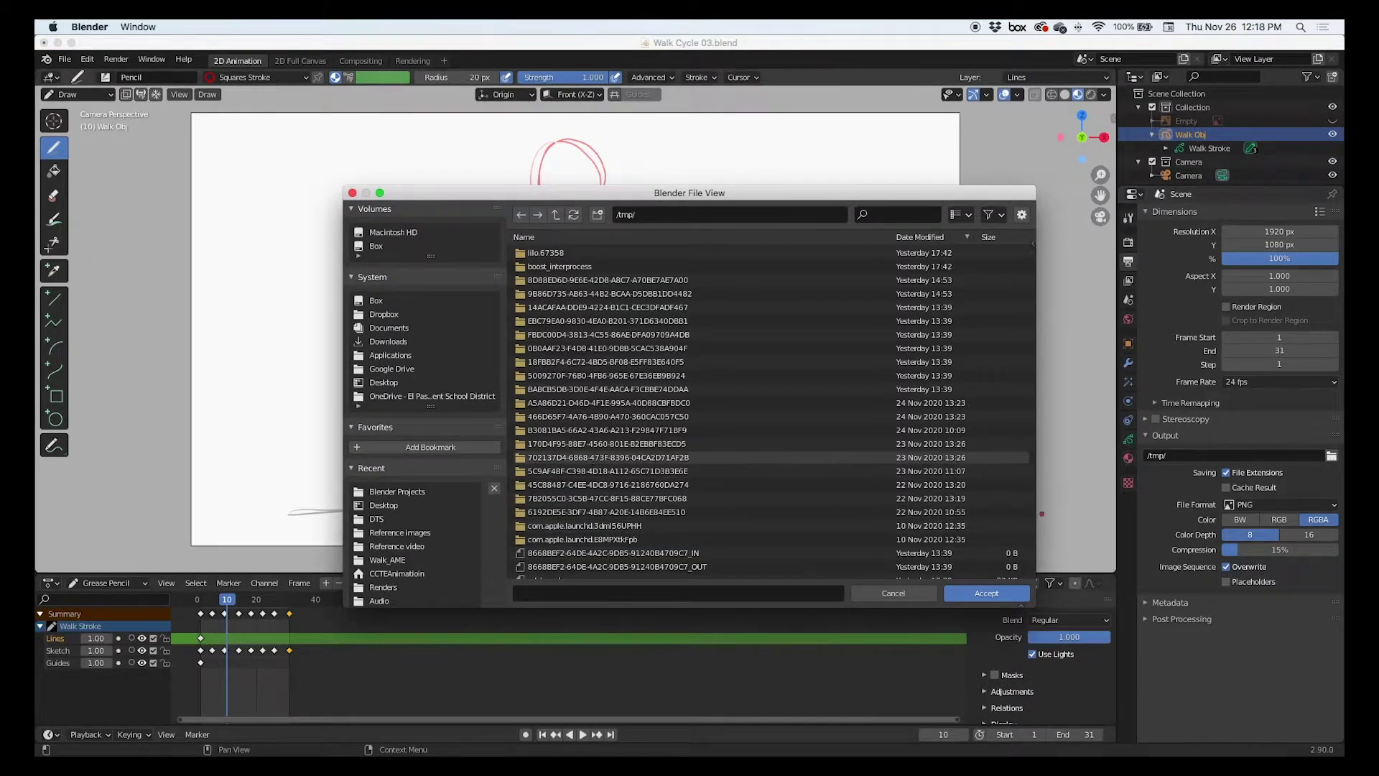
pyautogui.click(551, 595)
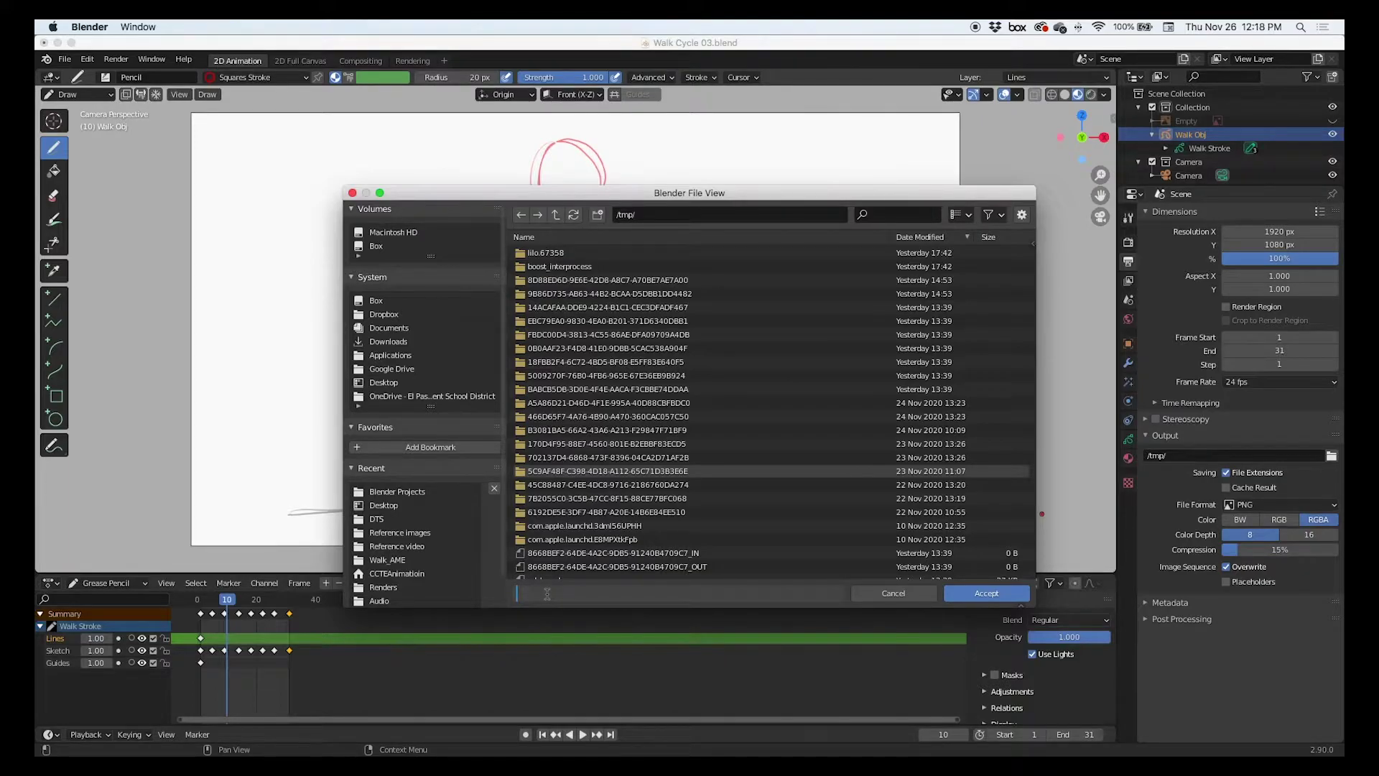
pyautogui.write('Walk Cycle')
pyautogui.click(388, 383)
pyautogui.click(388, 383)
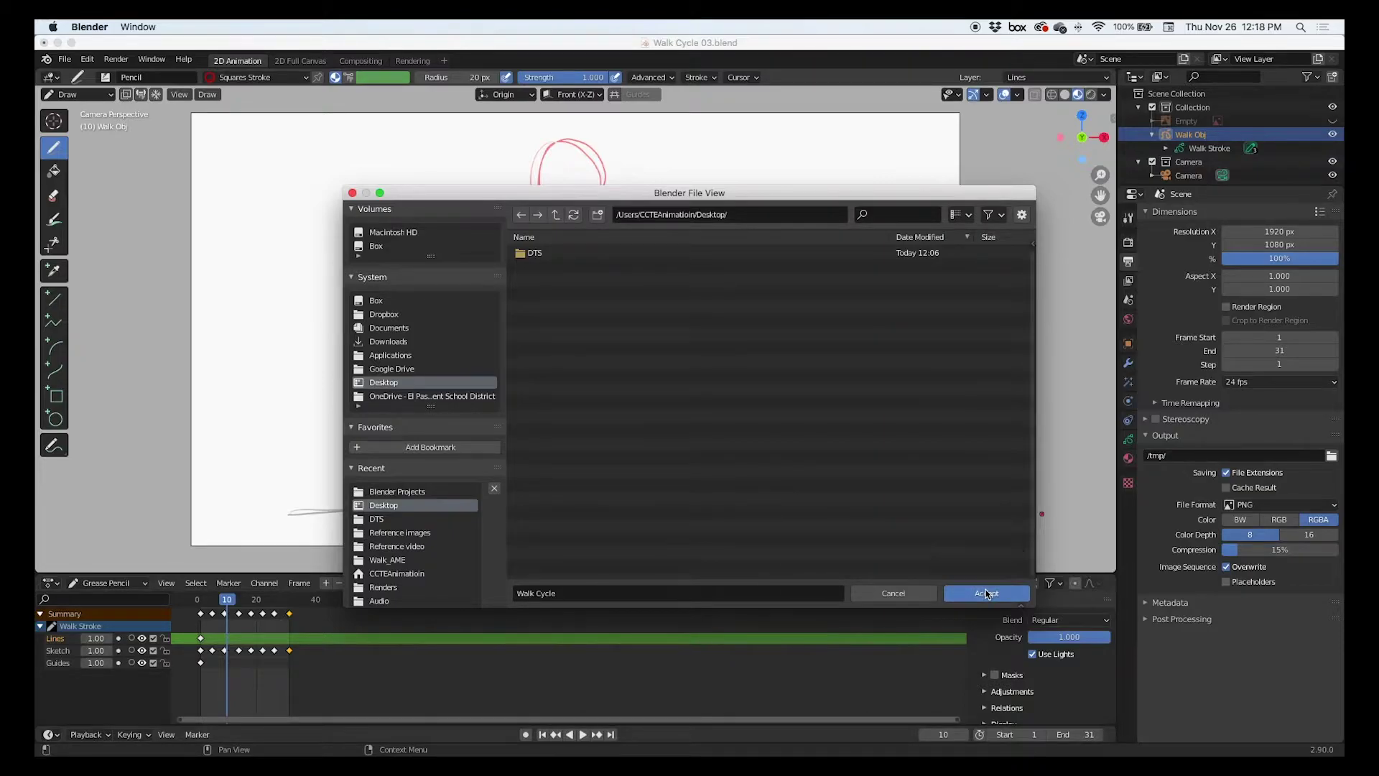
pyautogui.click(964, 592)
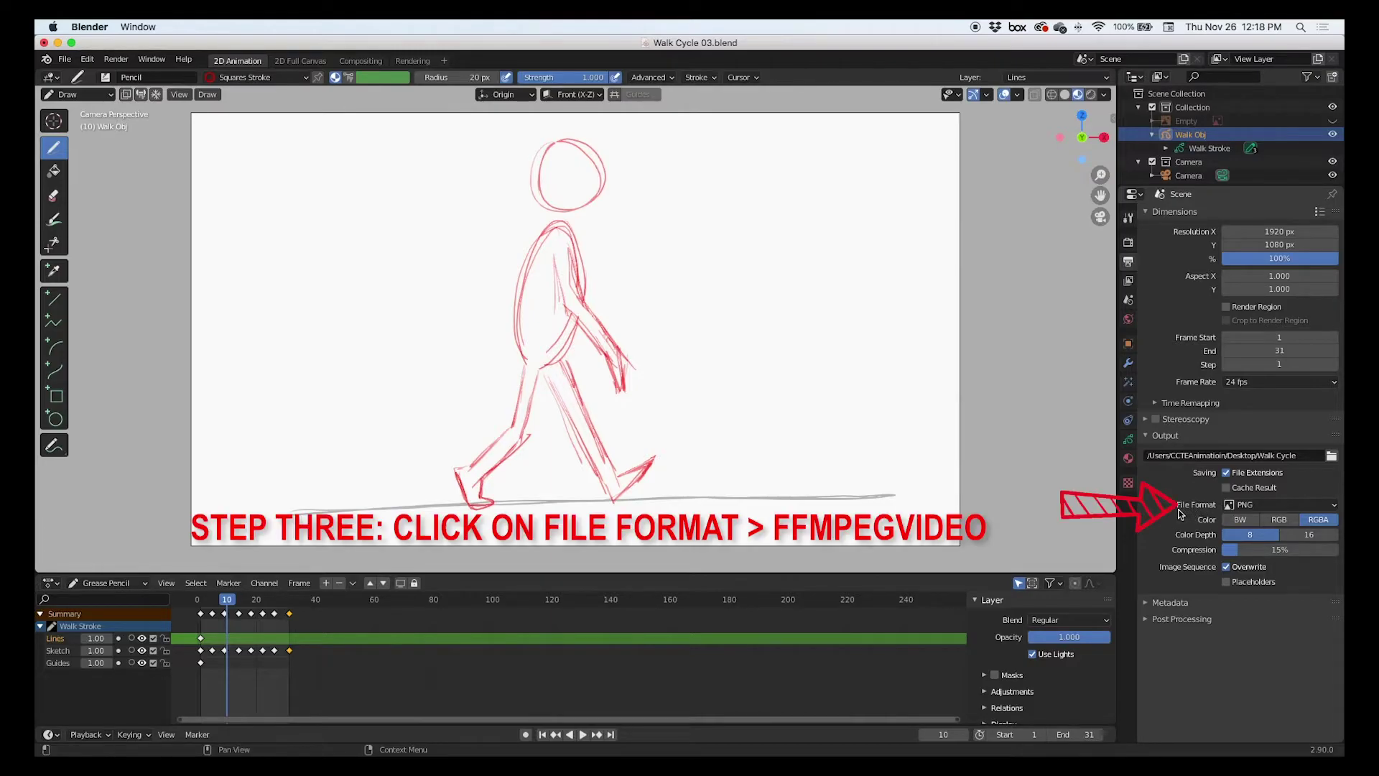
# - Change the output File Format from PNG to FFmpeg video
pyautogui.click(1269, 505)
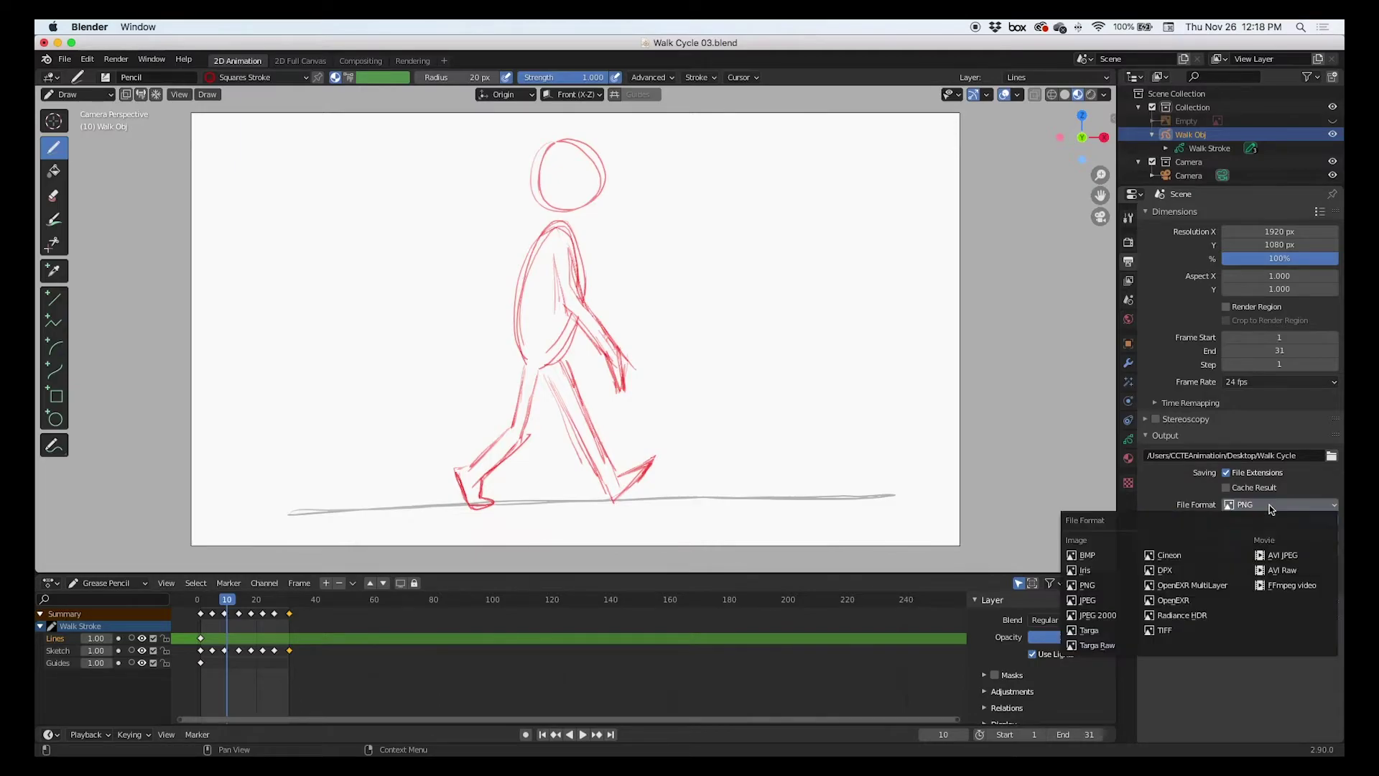
pyautogui.click(1284, 593)
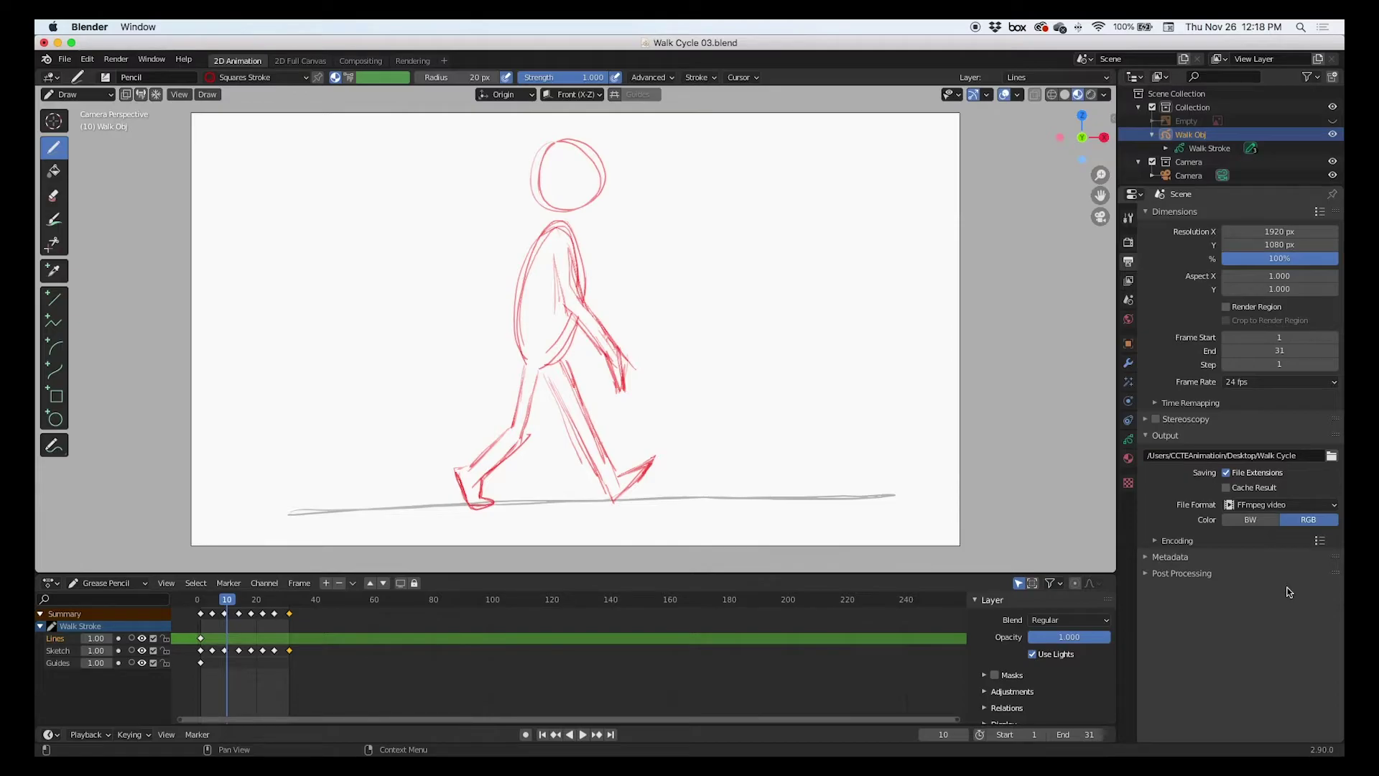
# - Expand Encoding and set the Container to MPEG-4, keeping the H.264 codec
pyautogui.click(1154, 547)
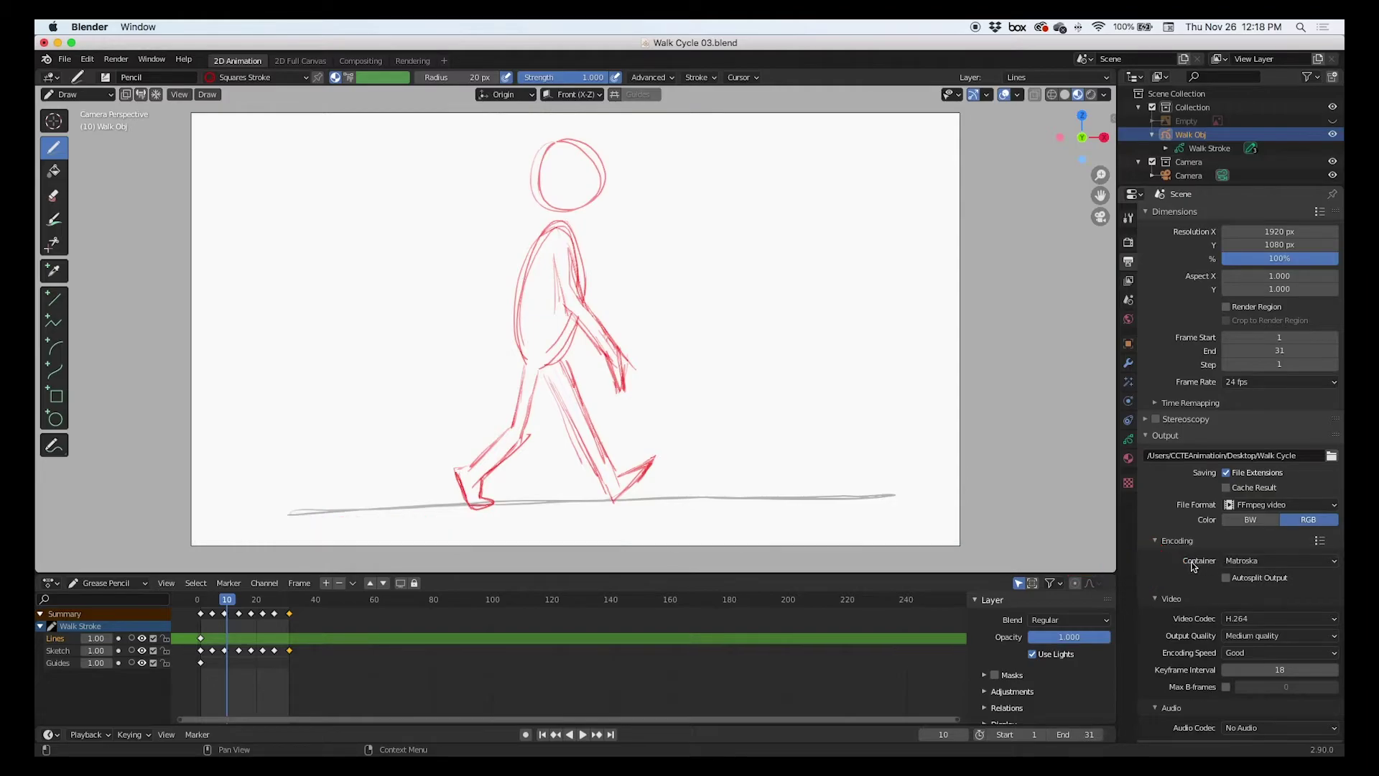
pyautogui.click(1290, 563)
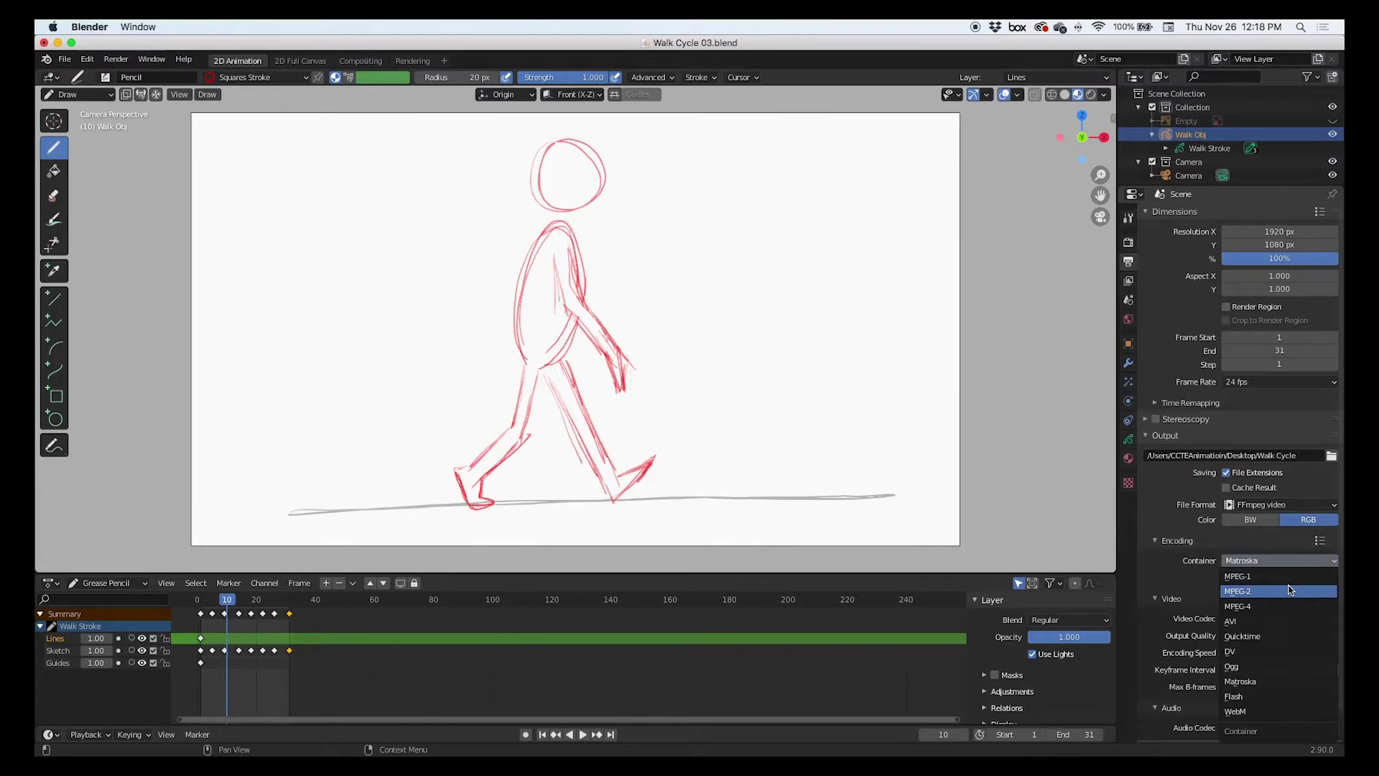
pyautogui.click(1252, 606)
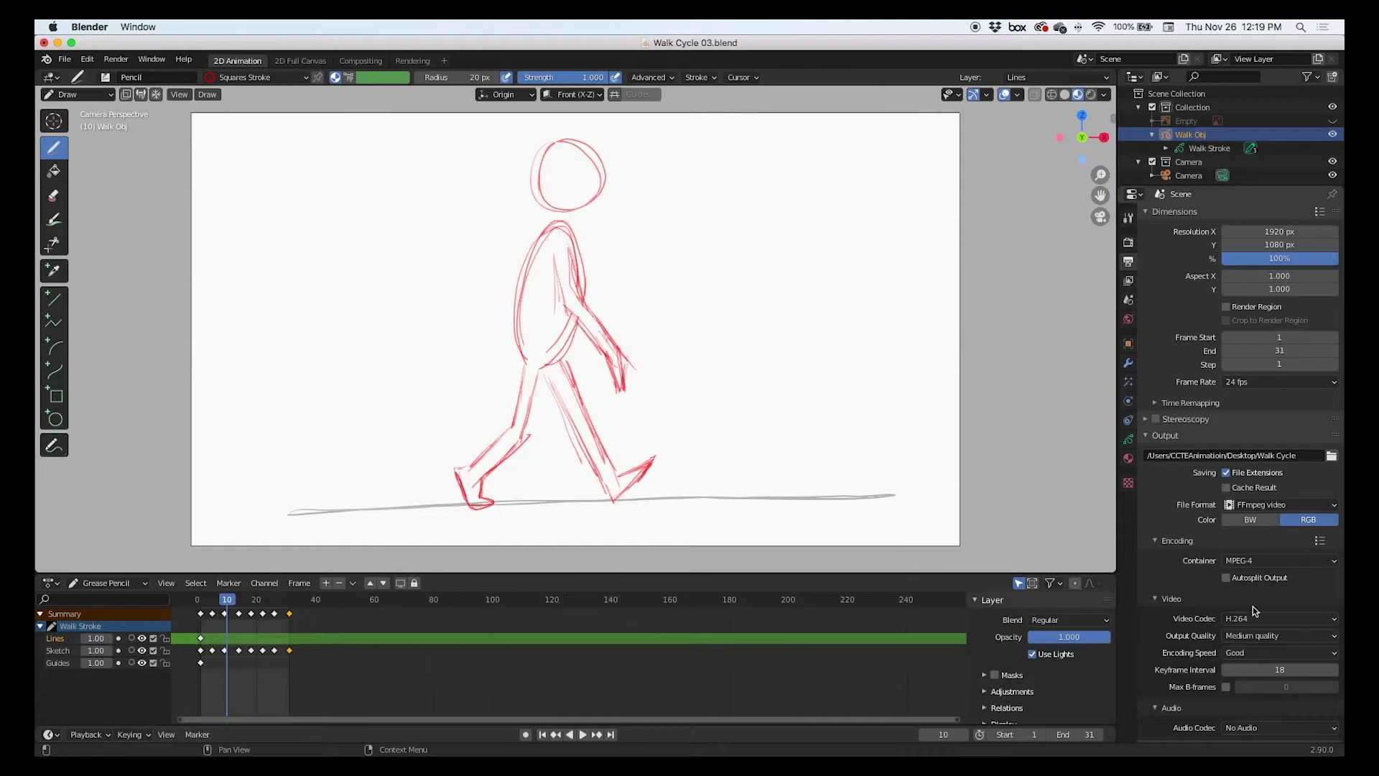
pyautogui.scroll(-1, 1254, 607)
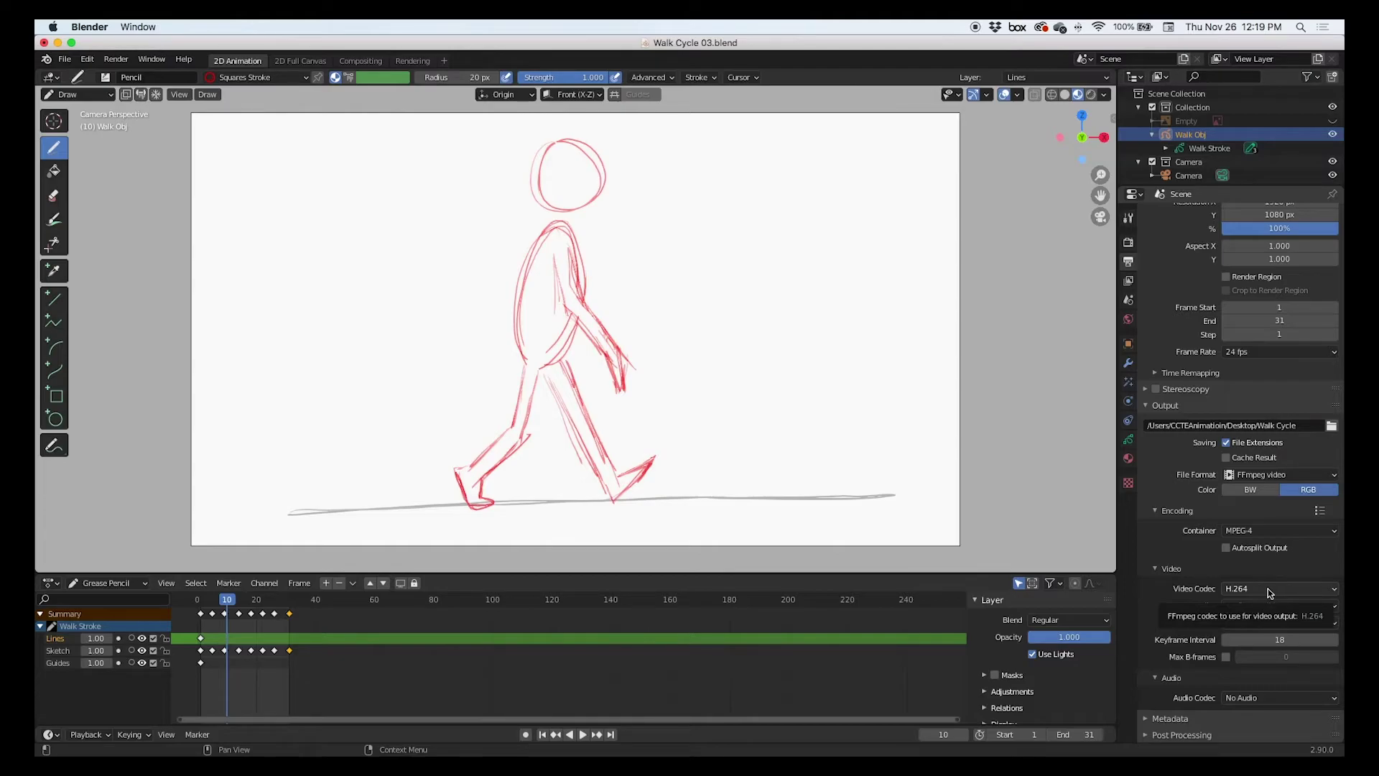
pyautogui.click(1268, 588)
pyautogui.click(1260, 497)
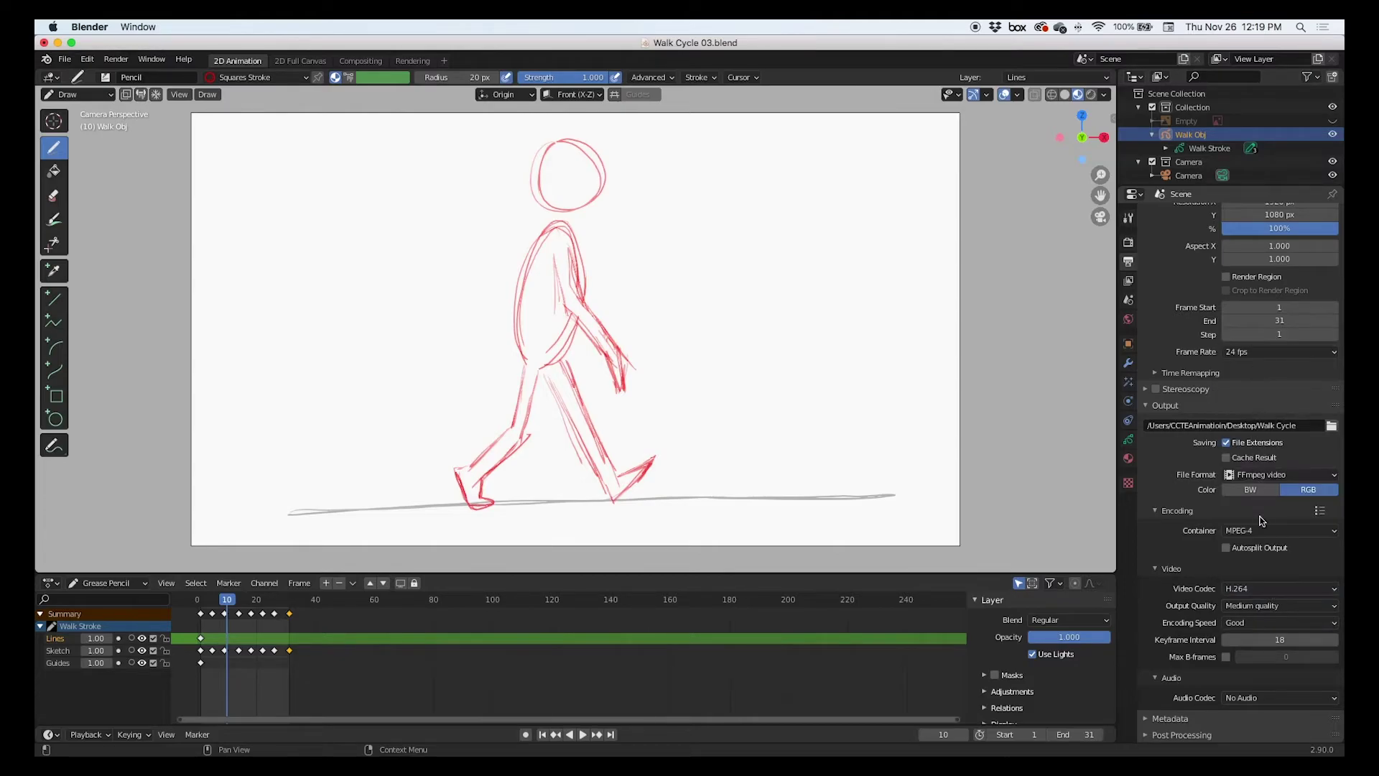
pyautogui.click(1262, 590)
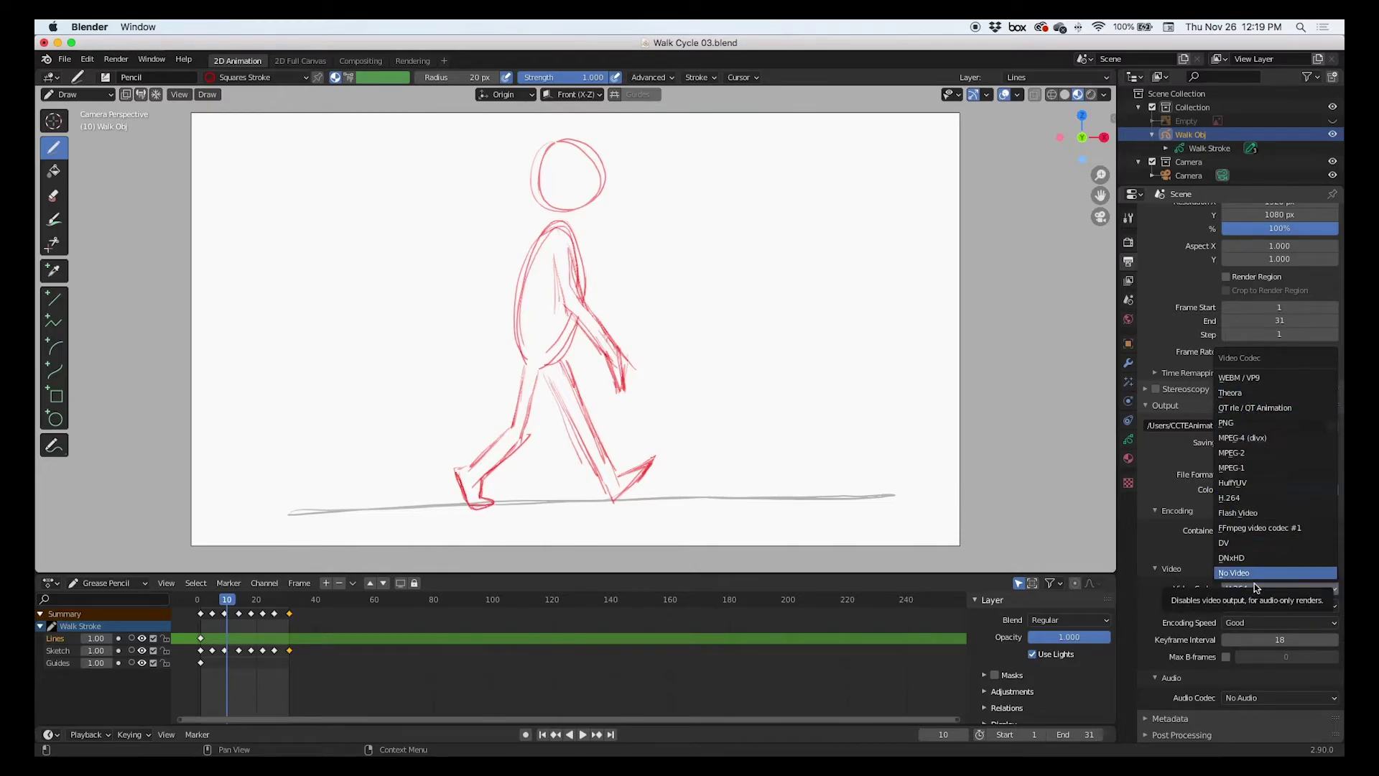
pyautogui.press('Escape')
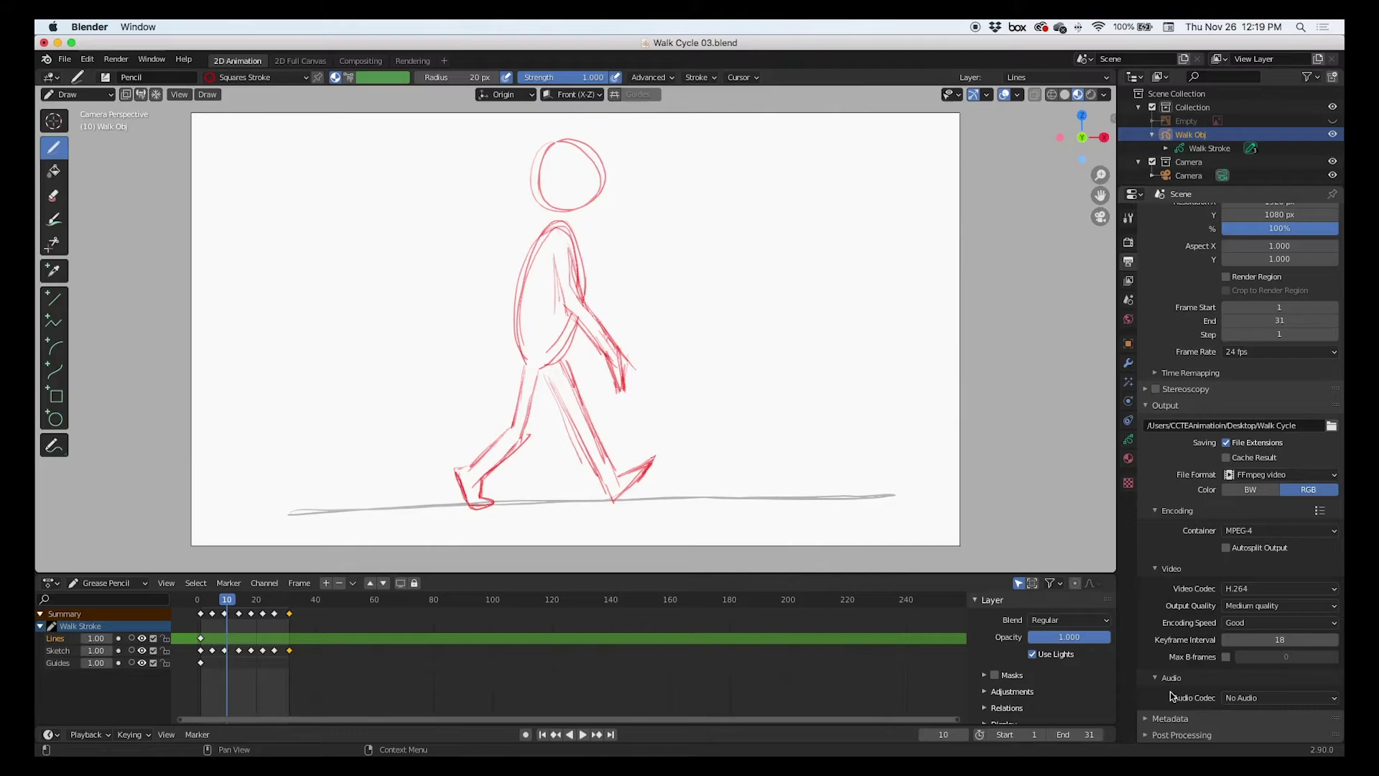
pyautogui.click(1256, 697)
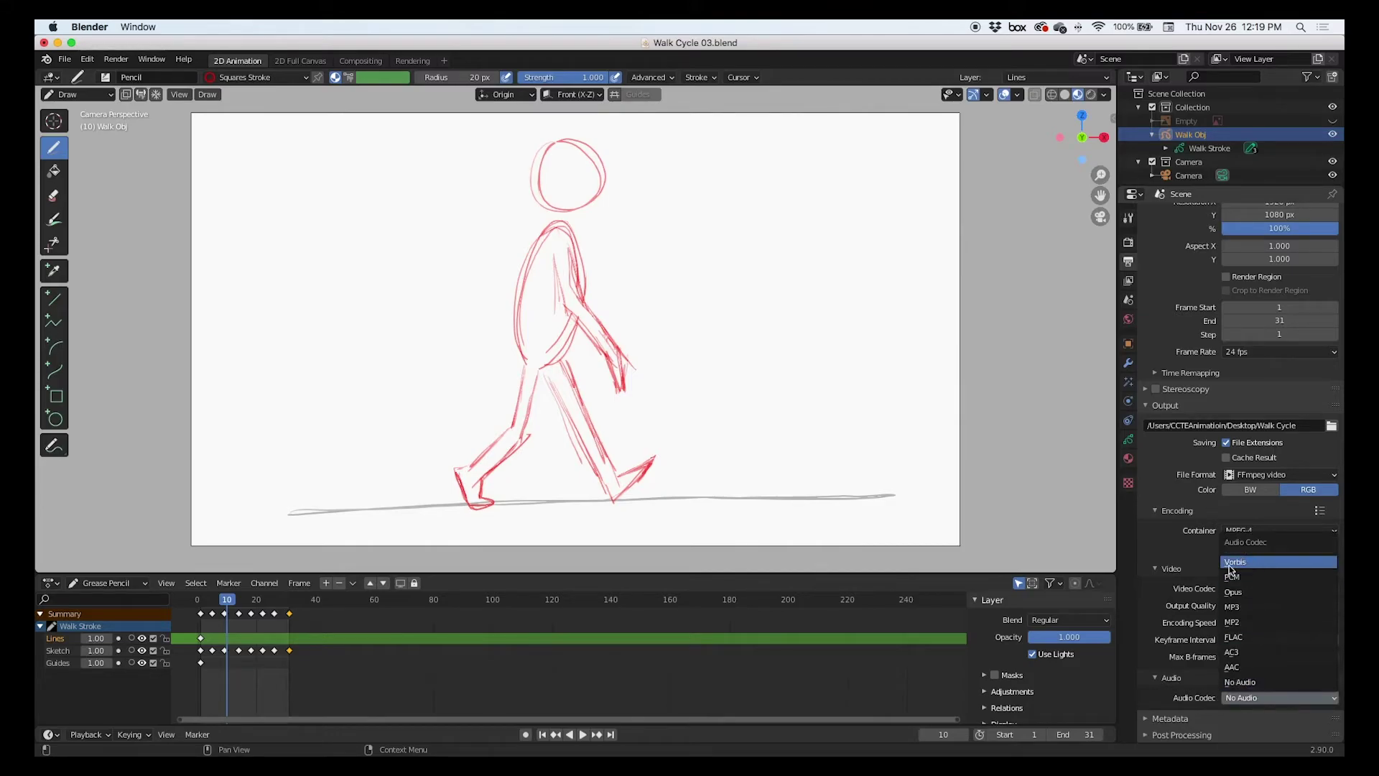
pyautogui.click(1239, 681)
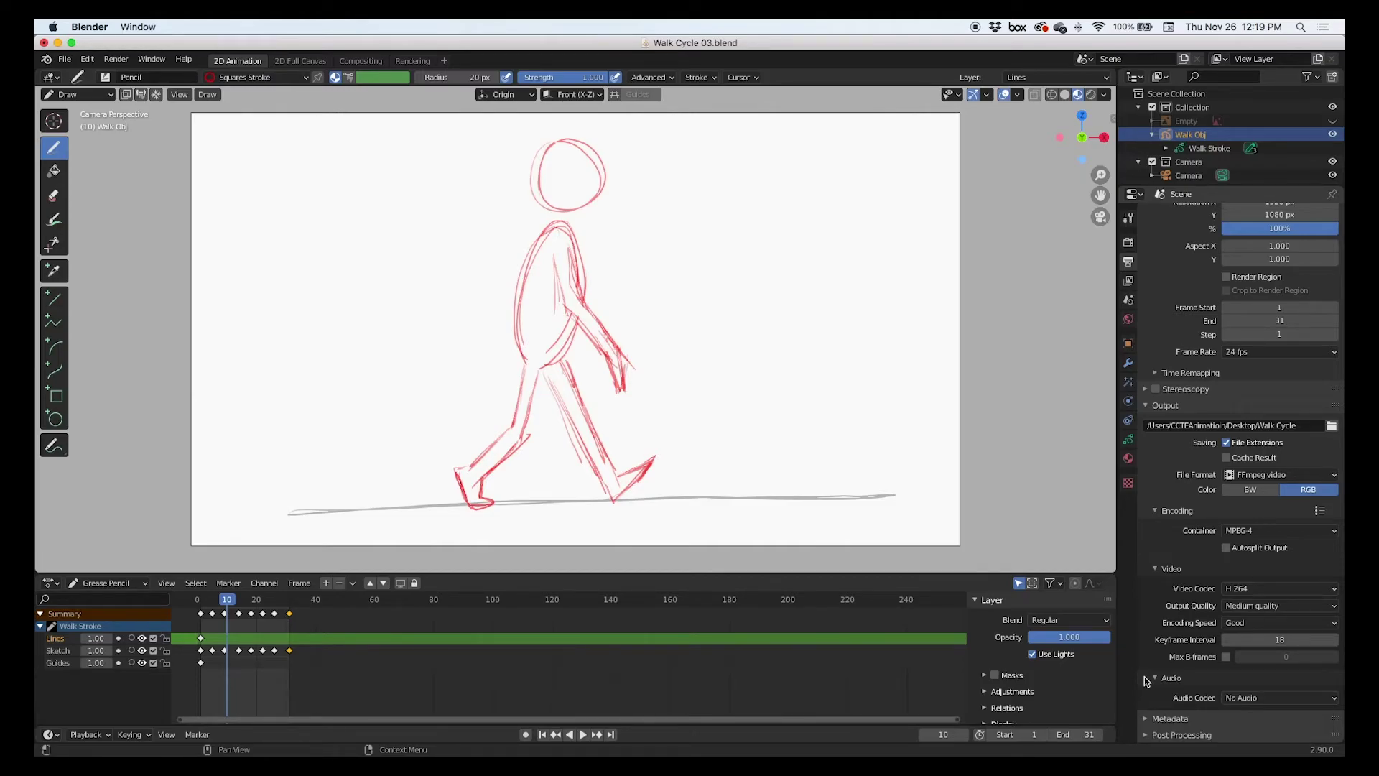
# - Run Render Animation from the Render menu to render the walk cycle to video
pyautogui.click(117, 61)
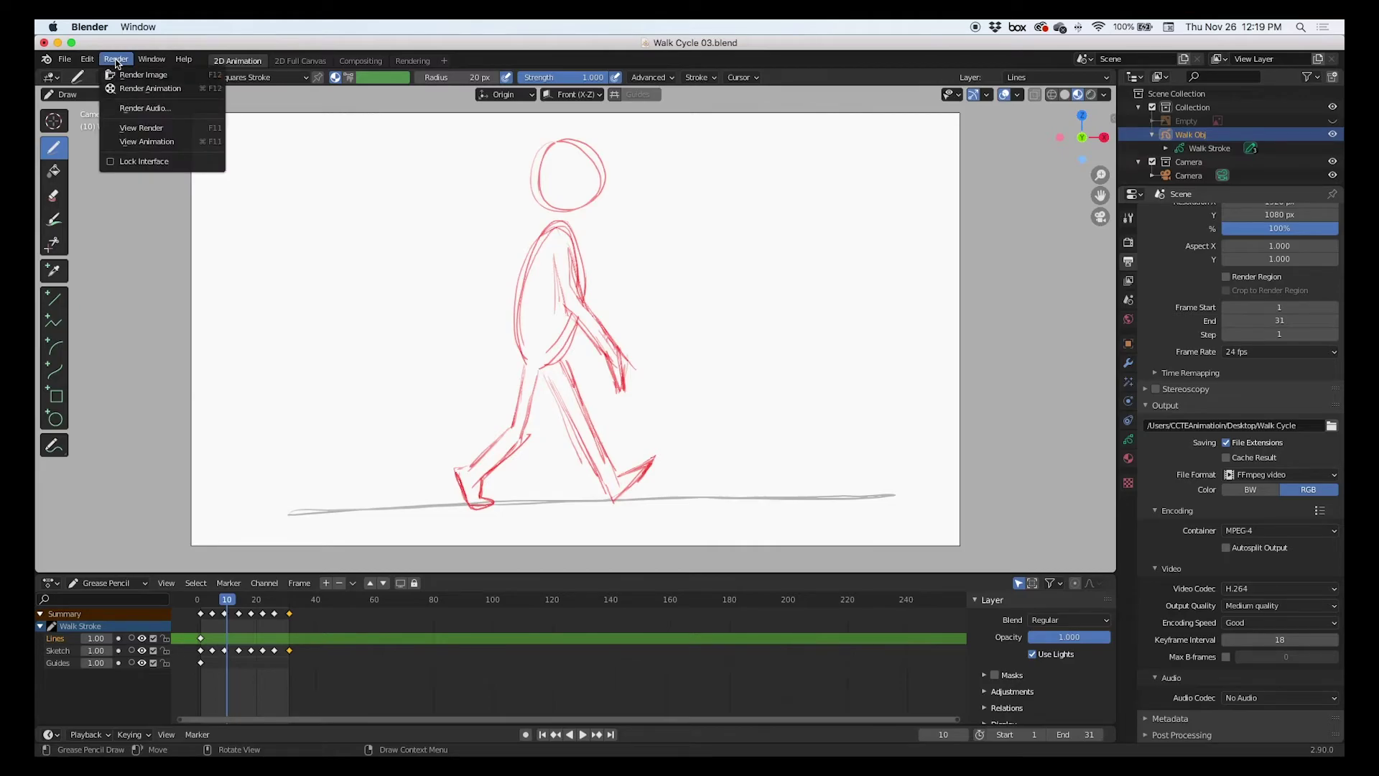
pyautogui.click(151, 88)
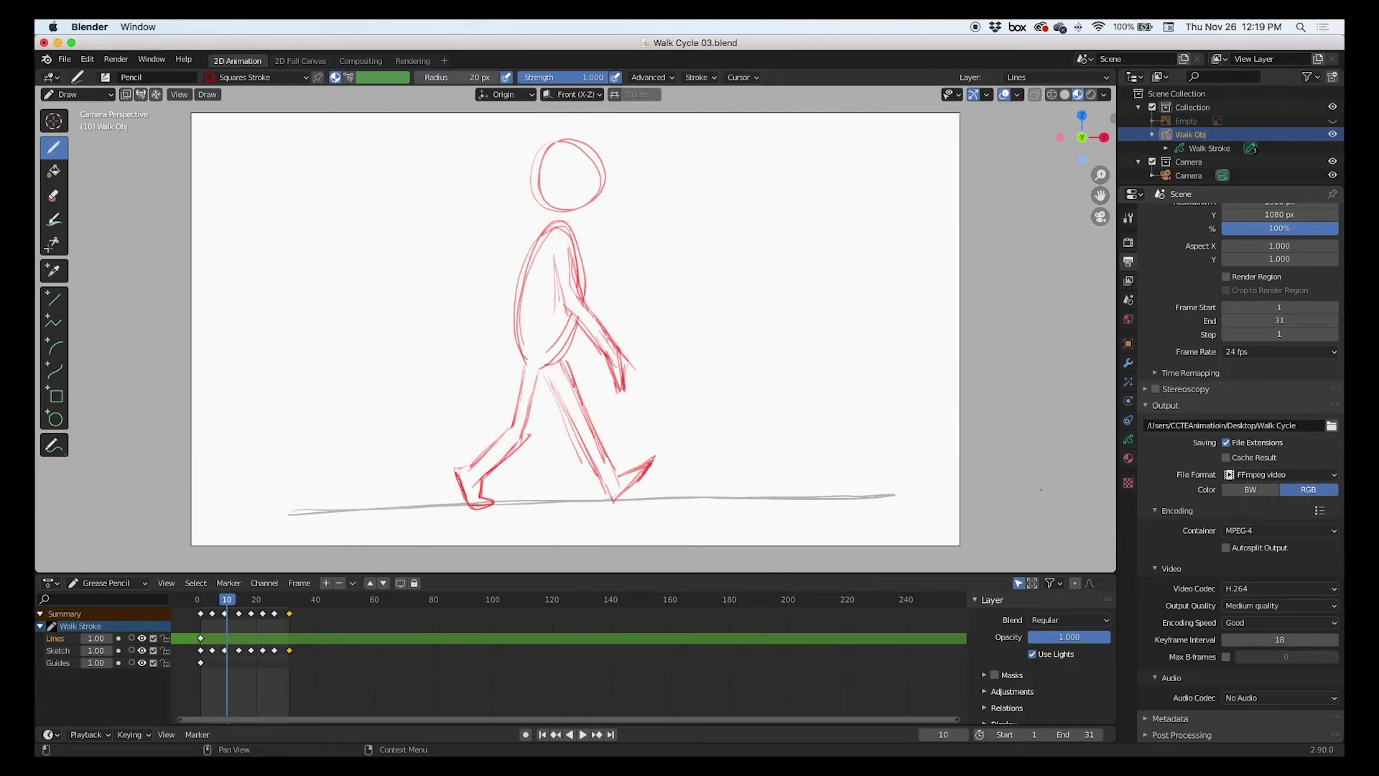
pyautogui.click(112, 59)
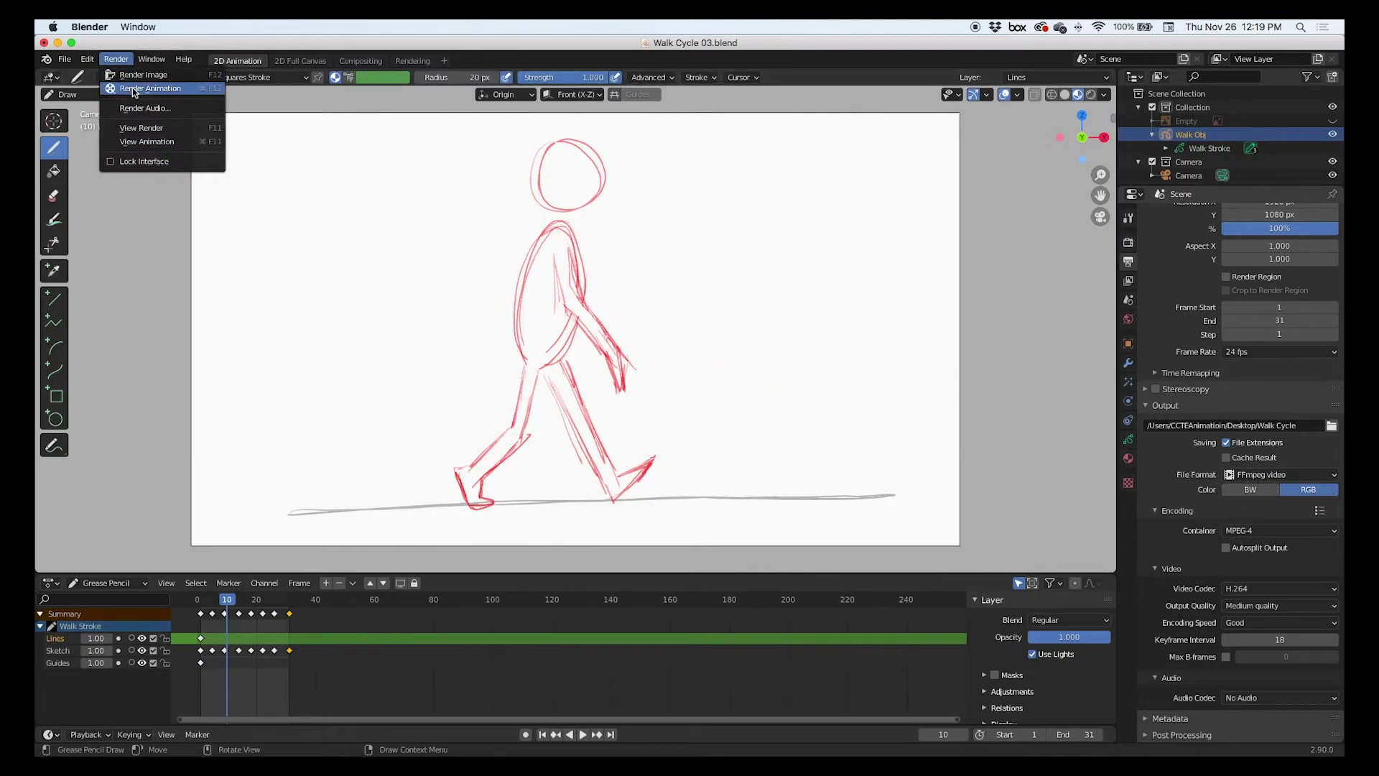
pyautogui.click(132, 88)
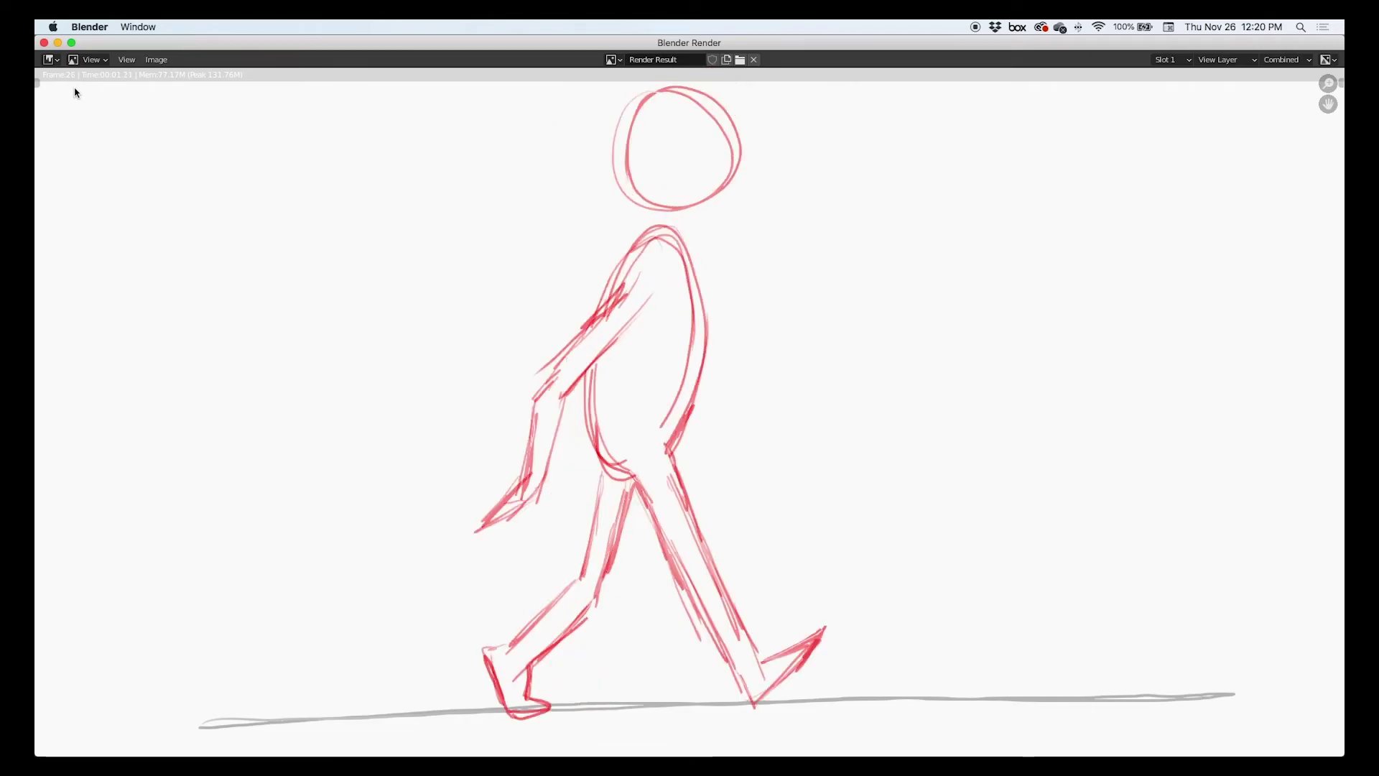
# - Close the render result, minimize Blender, and open the Walk Cycle MP4 from the desktop
pyautogui.click(44, 43)
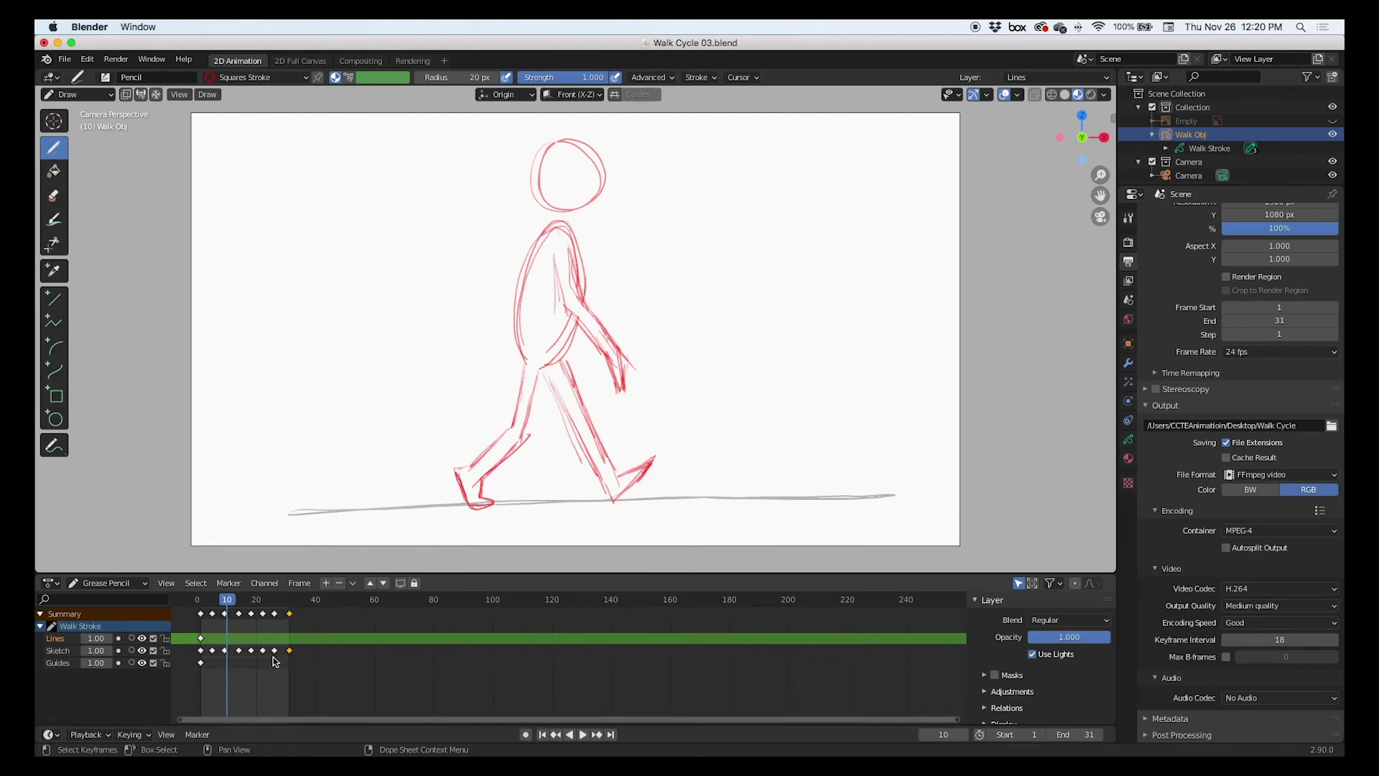
pyautogui.click(57, 43)
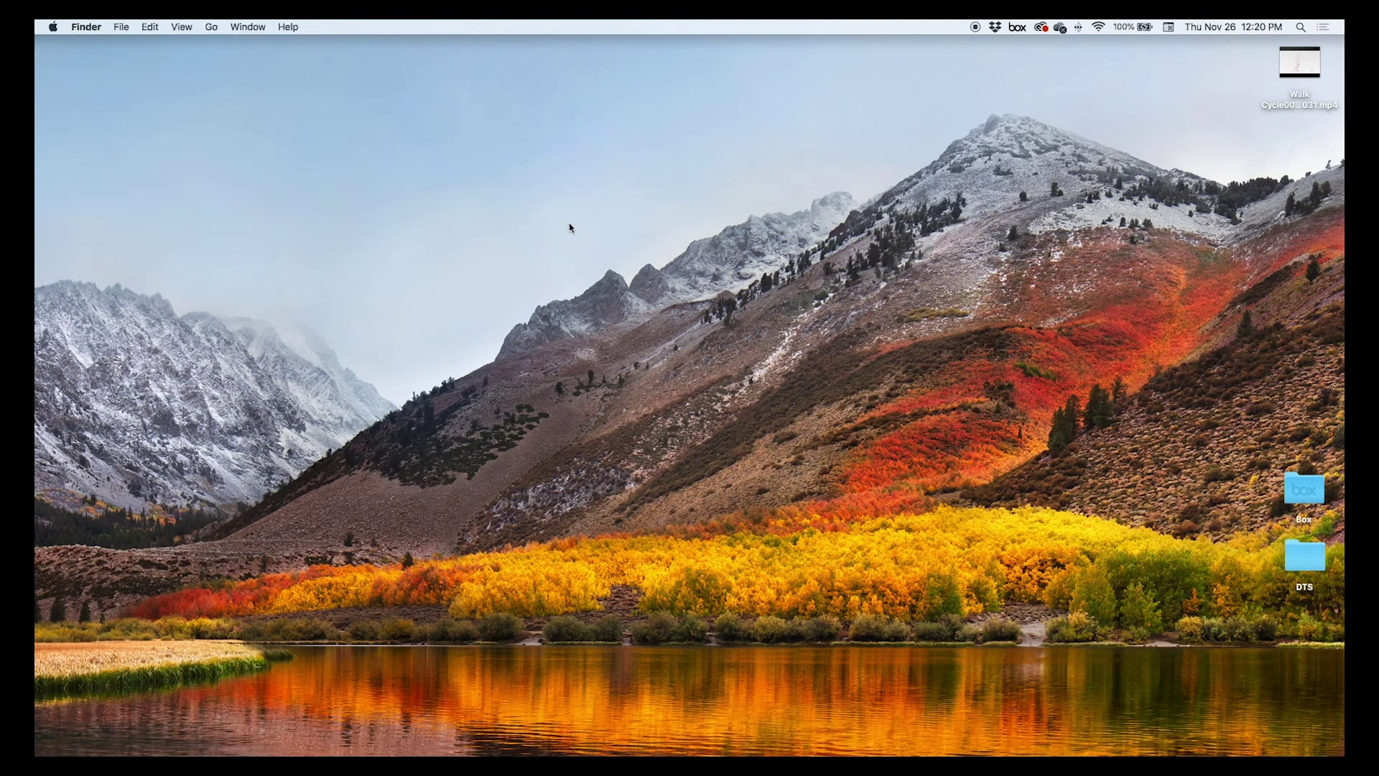
pyautogui.doubleClick(1301, 63)
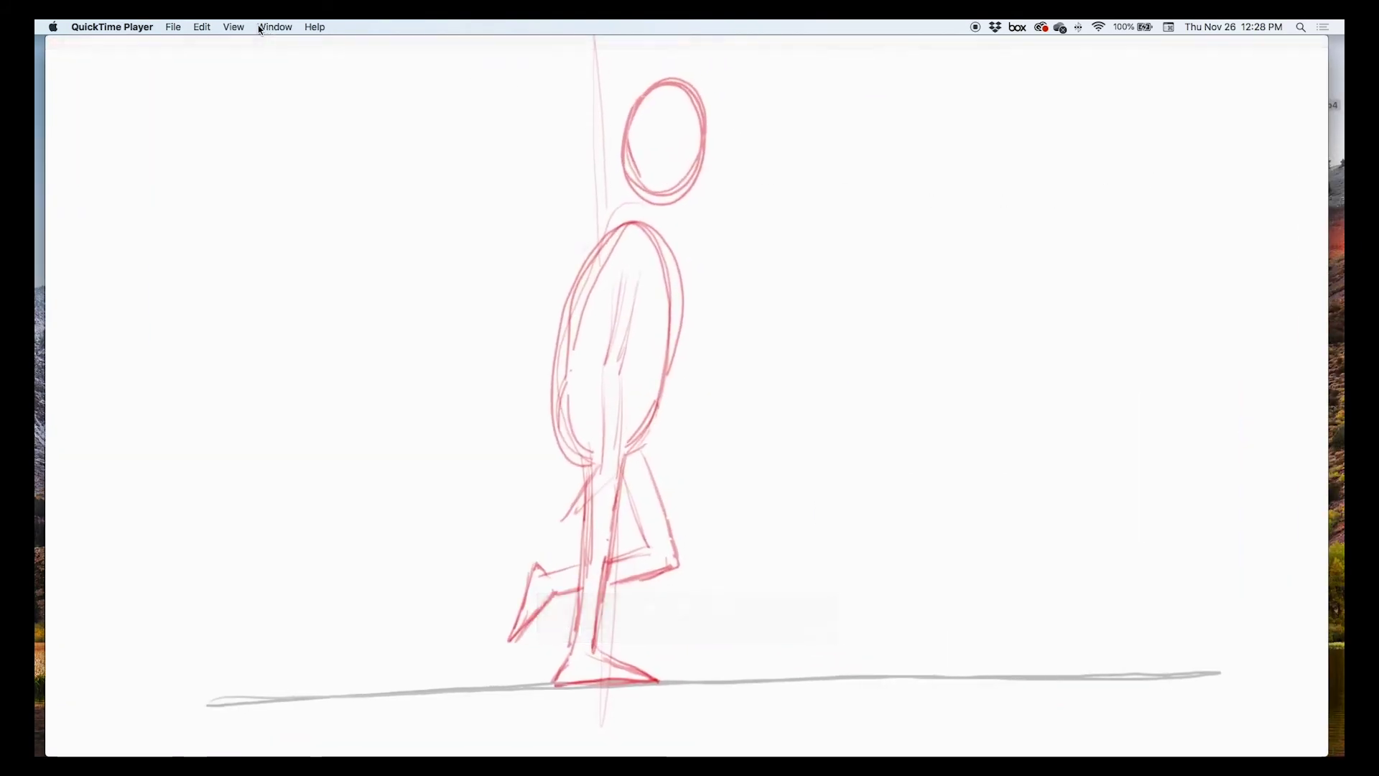
# - Enable View > Loop and play Walk Cycle0001-0031.mp4, moving the controls off the figure
pyautogui.click(235, 26)
pyautogui.click(230, 299)
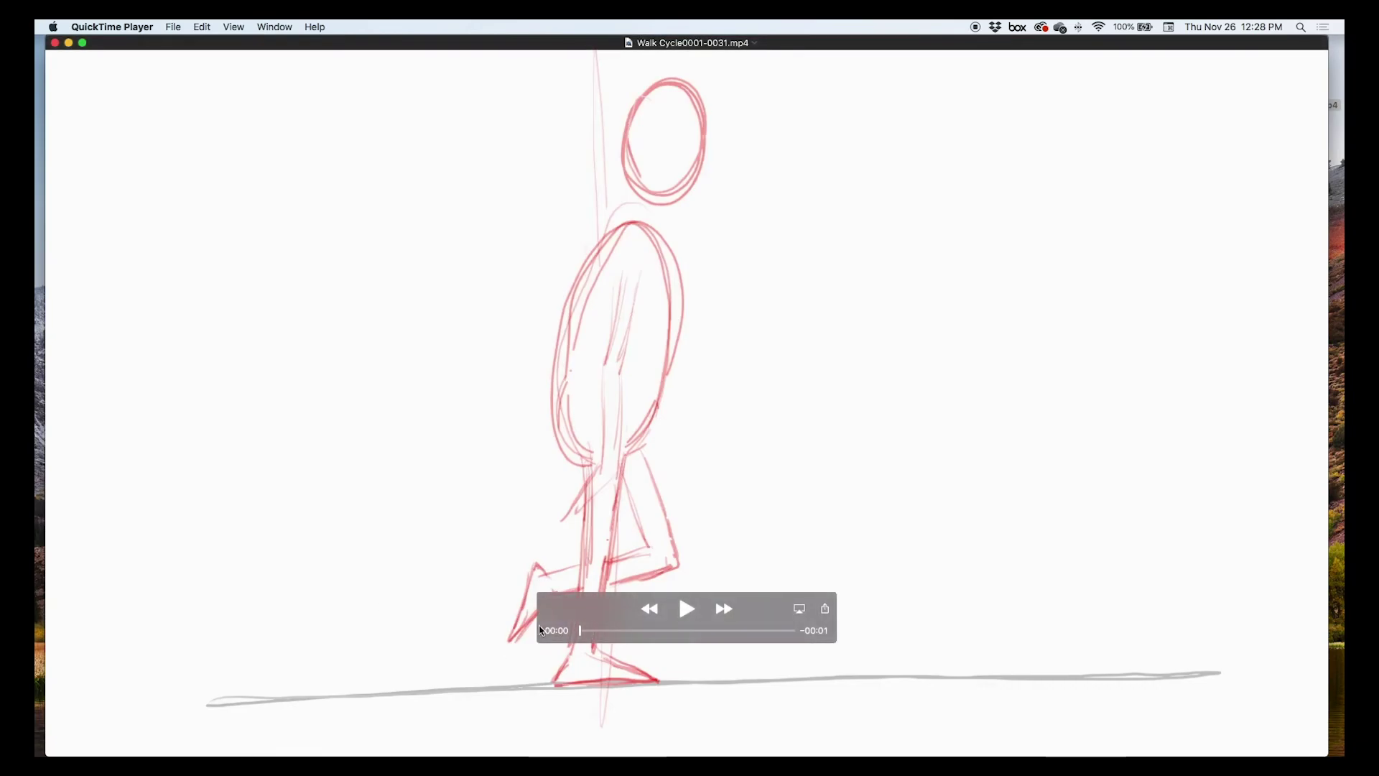
pyautogui.click(686, 610)
pyautogui.moveTo(751, 604); pyautogui.dragTo(721, 713)
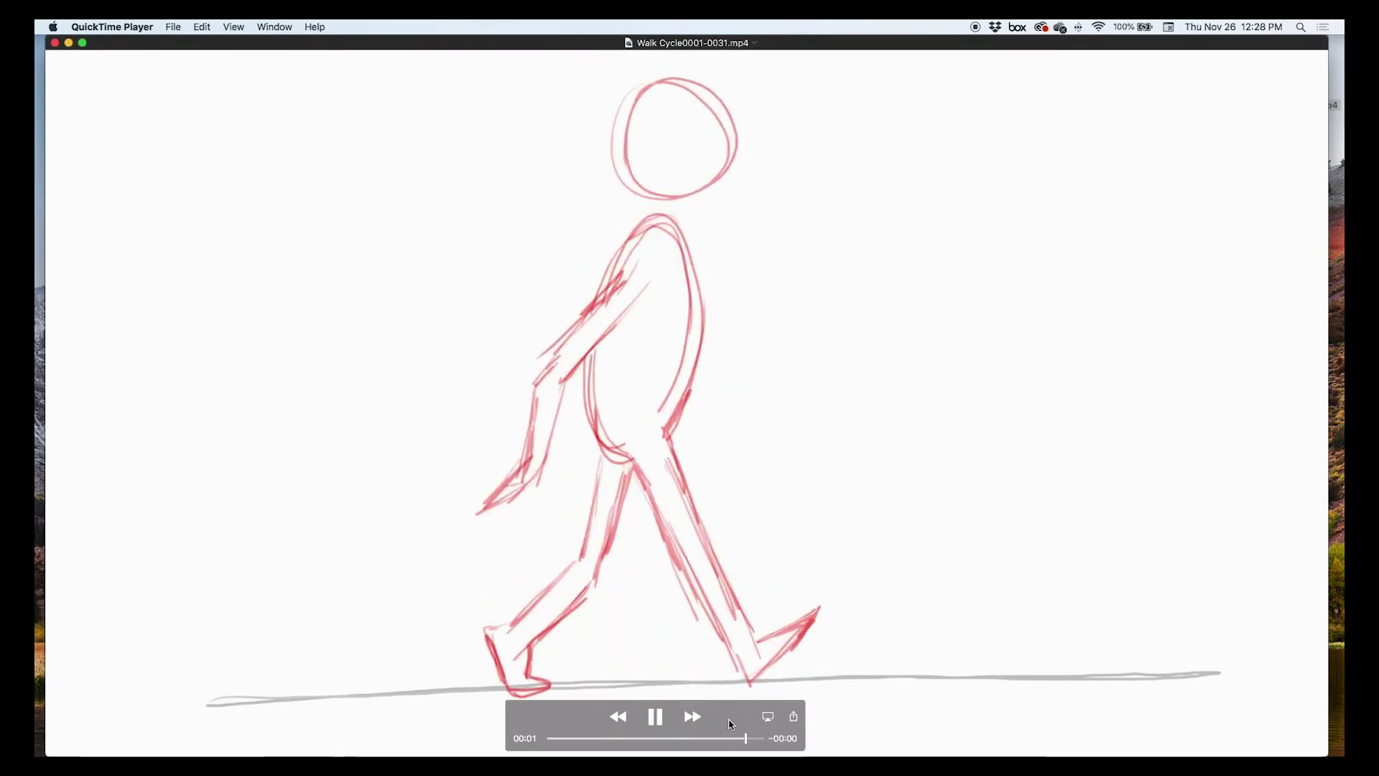